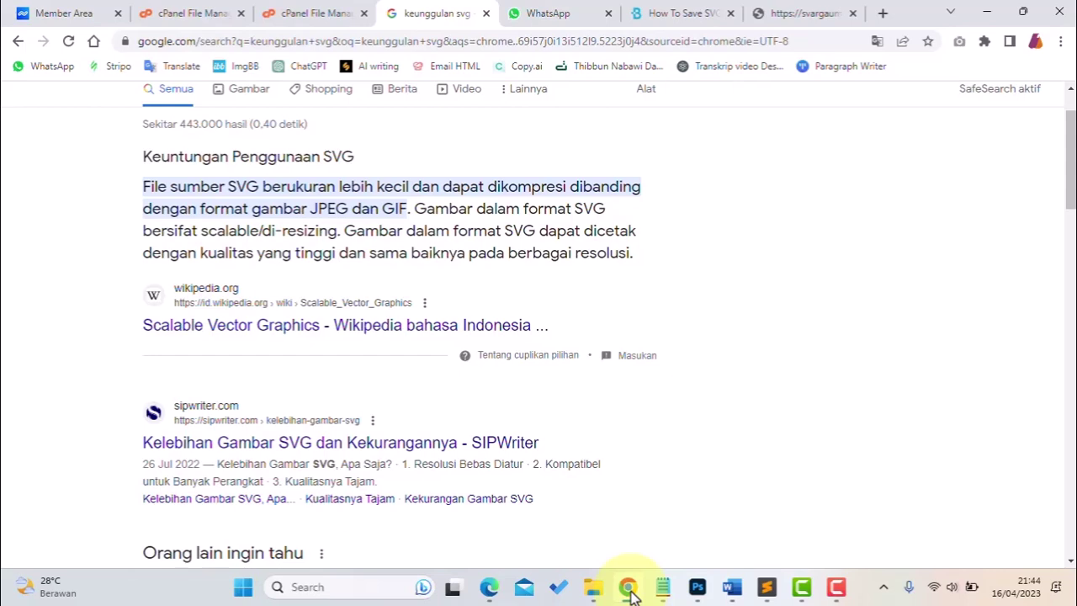
# Step: Open features-icon-2.svg from the website's images folder so it previews in Edge
pyautogui.click(594, 589)
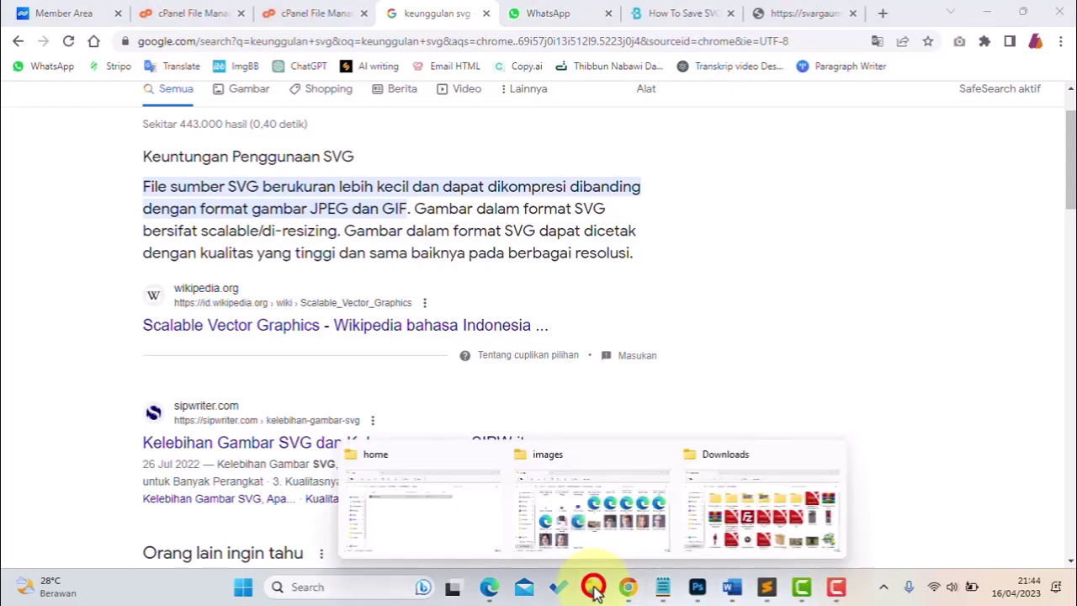
pyautogui.click(620, 498)
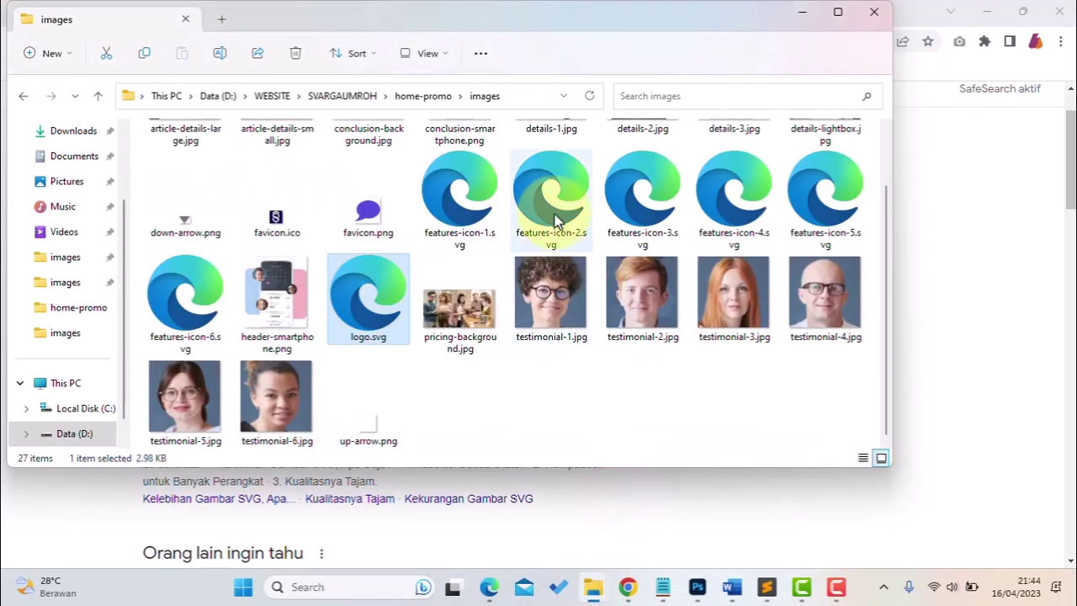
pyautogui.click(555, 220)
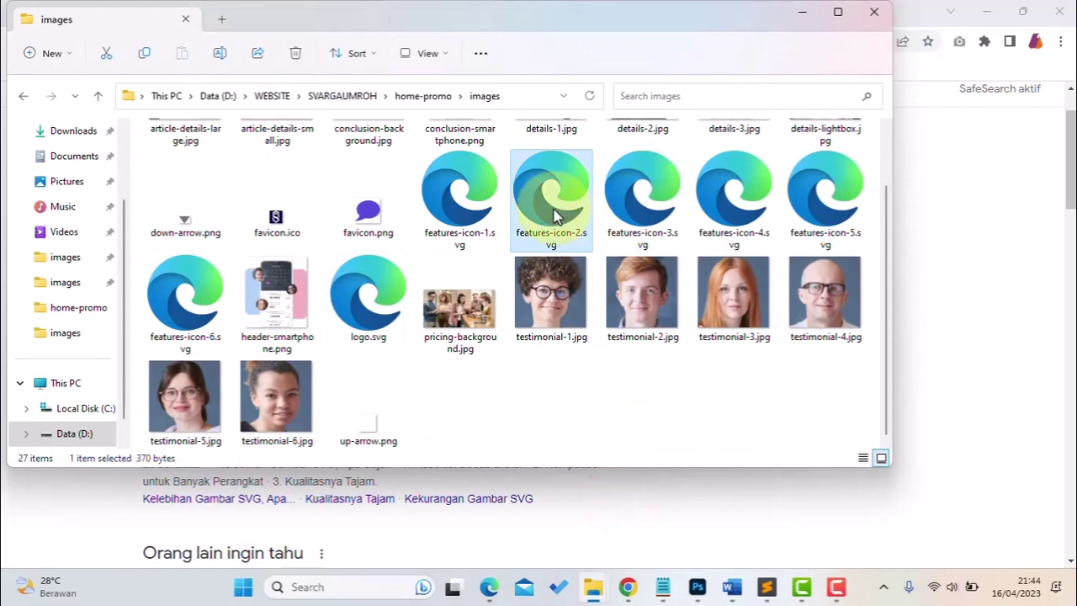
pyautogui.doubleClick(555, 217)
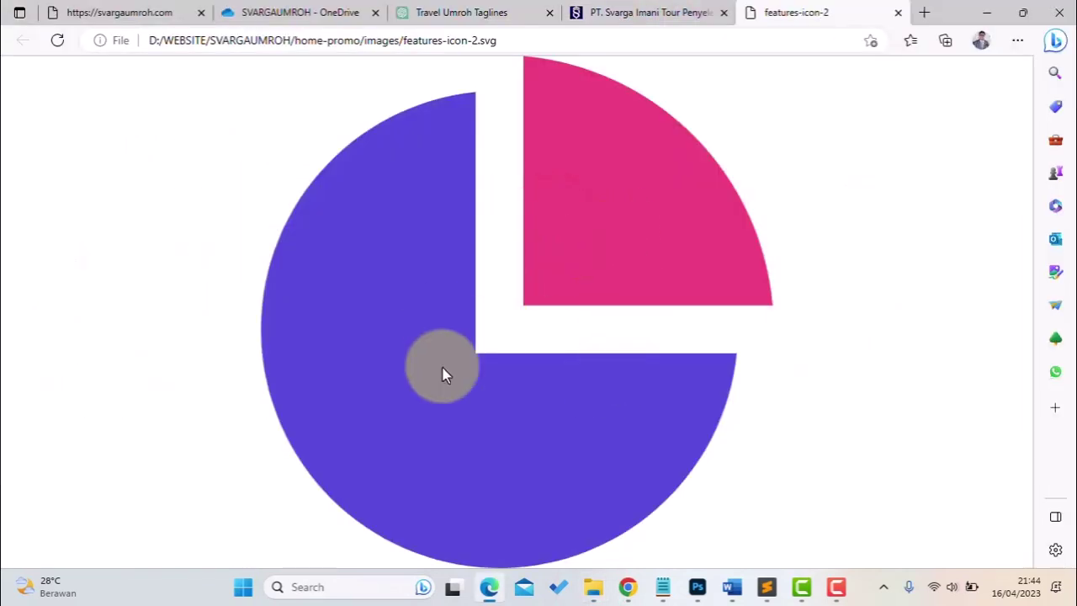
# Step: Leave the Edge preview and switch to Photoshop showing the Svarga Imani Tour Feed - 020.jpg poster
pyautogui.click(561, 296)
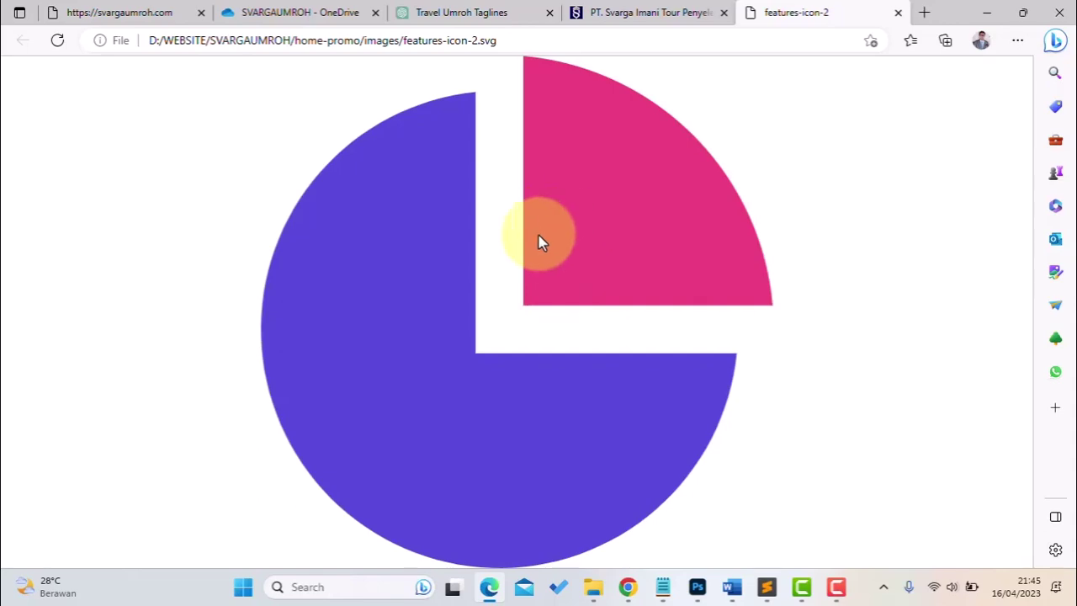
pyautogui.click(697, 586)
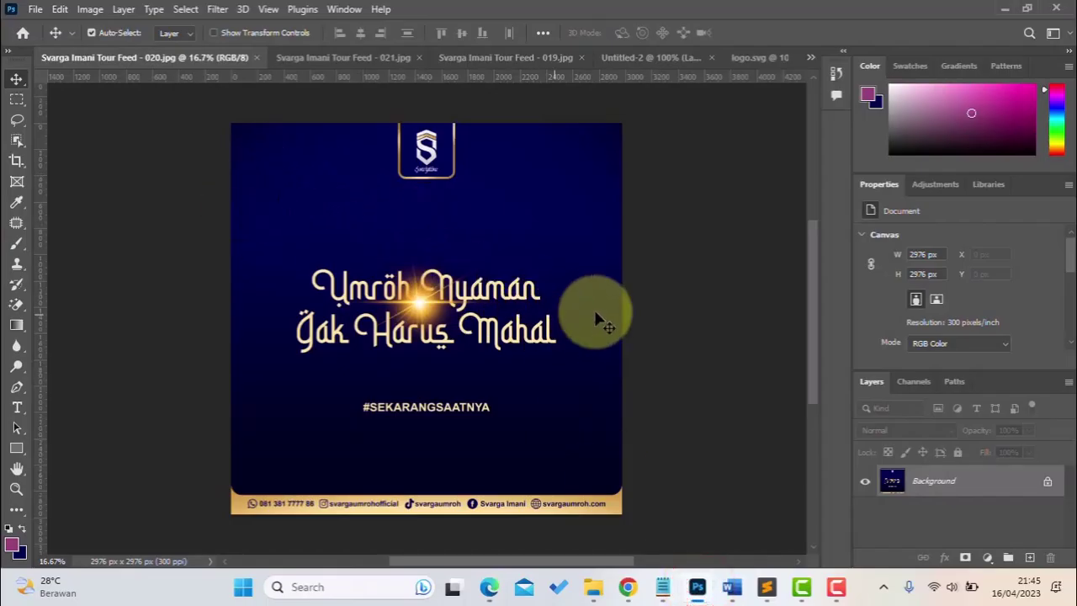
# Step: Open features-icon-4.svg from the images folder, accepting the default rasterize settings
pyautogui.click(35, 9)
pyautogui.click(56, 42)
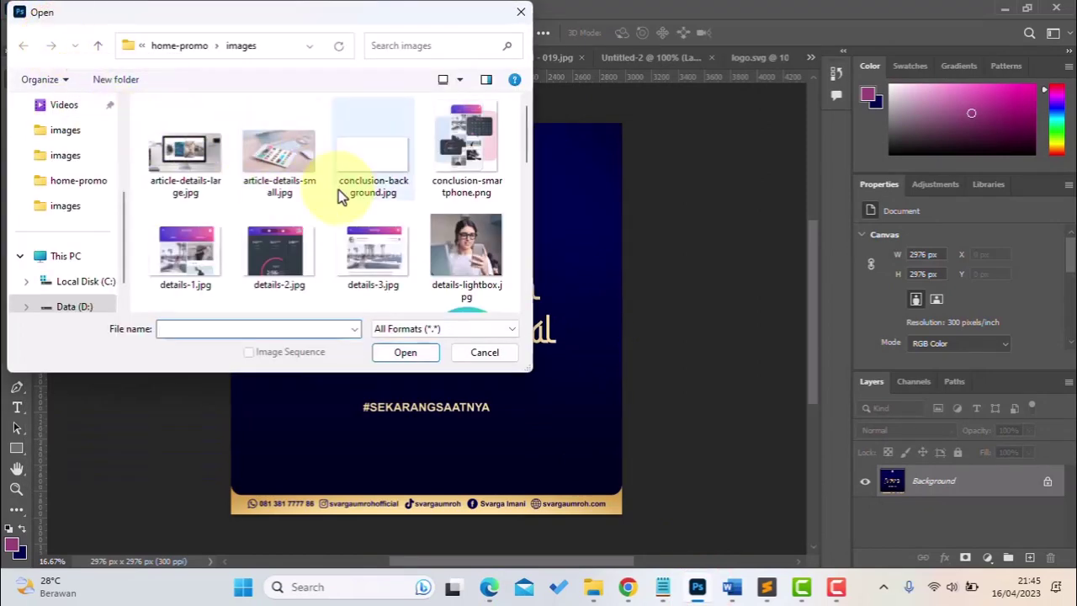
pyautogui.scroll(-3, 320, 245)
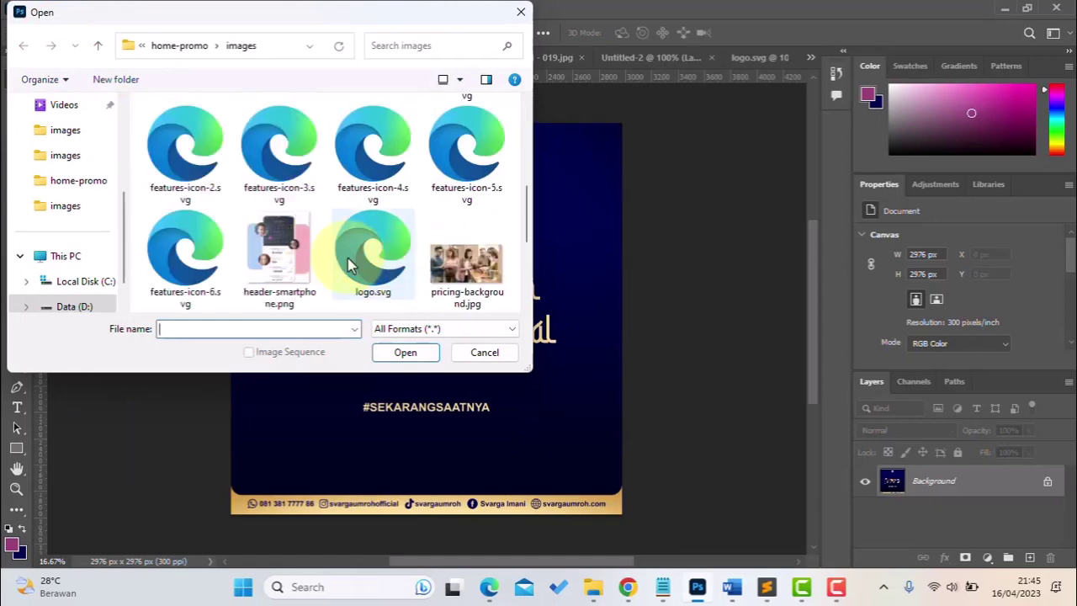
pyautogui.scroll(1, 353, 261)
pyautogui.click(376, 250)
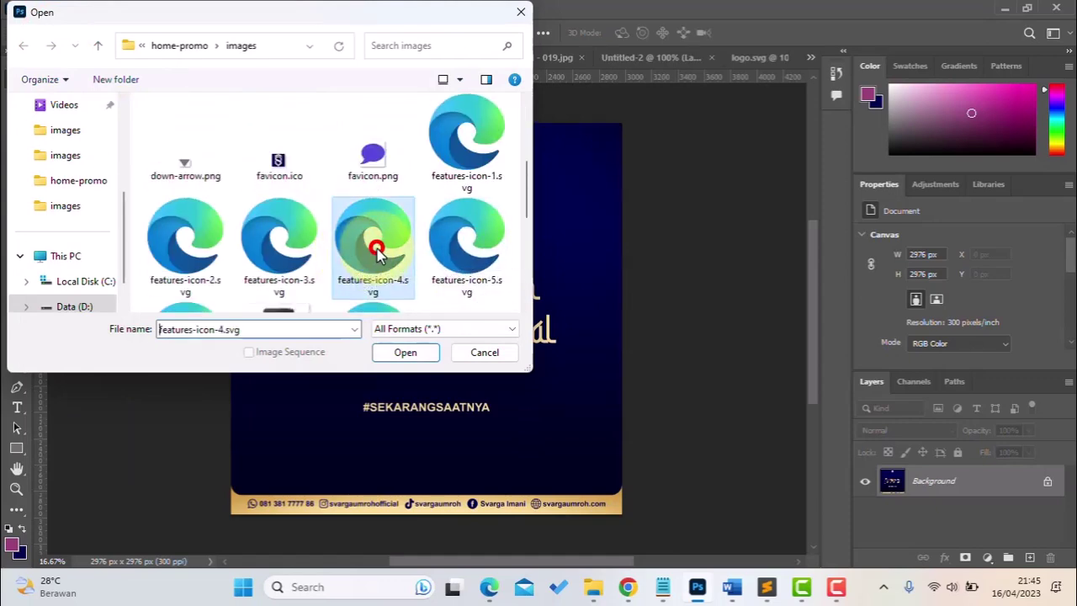
pyautogui.click(408, 354)
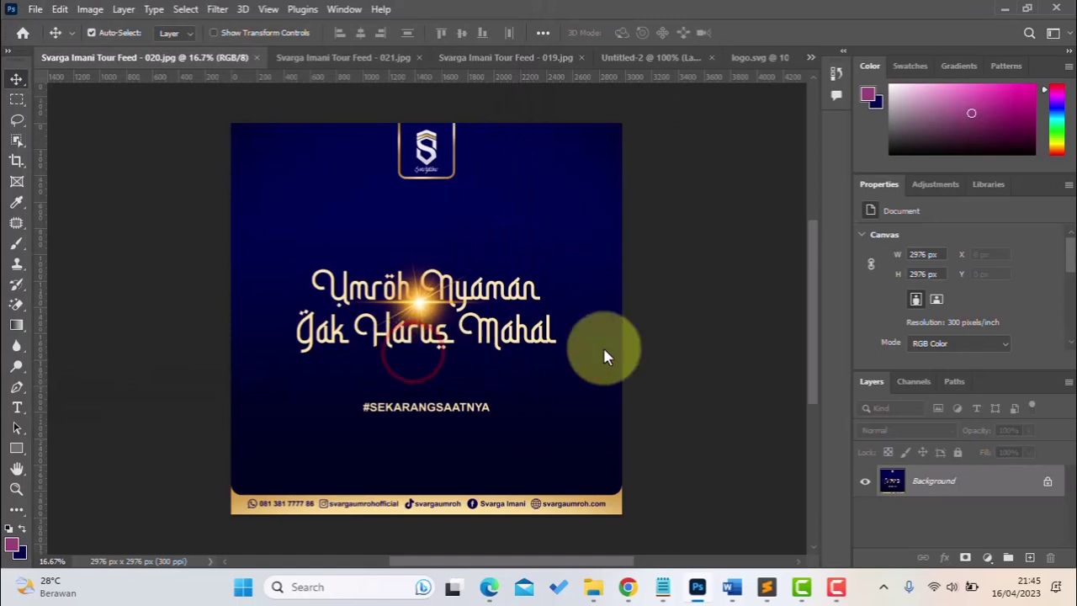
pyautogui.click(653, 143)
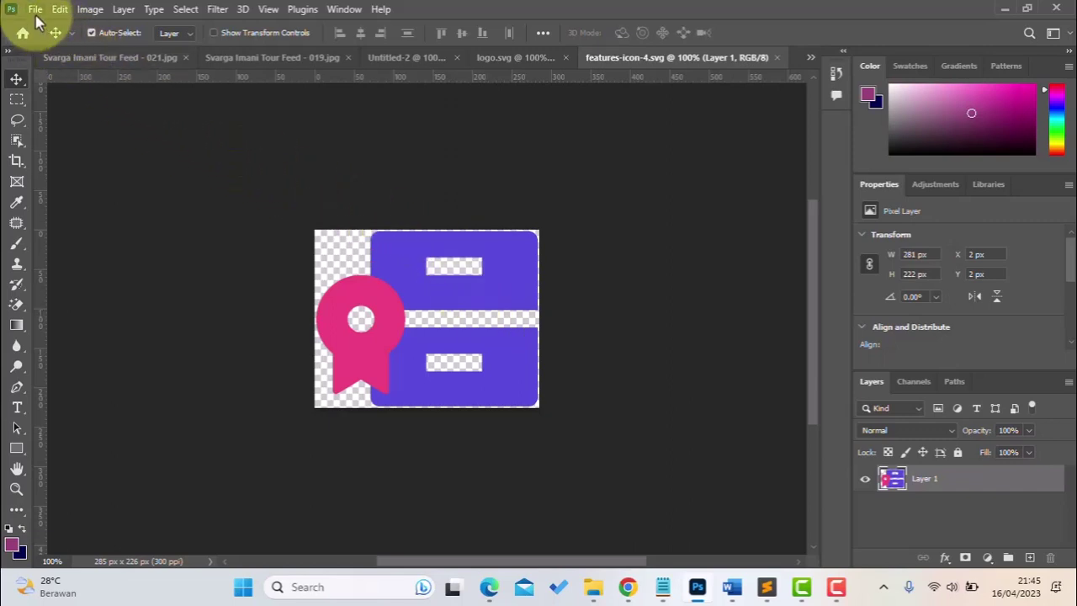
# Step: Enable Use legacy "Export As" in Photoshop's Export preferences
pyautogui.click(60, 10)
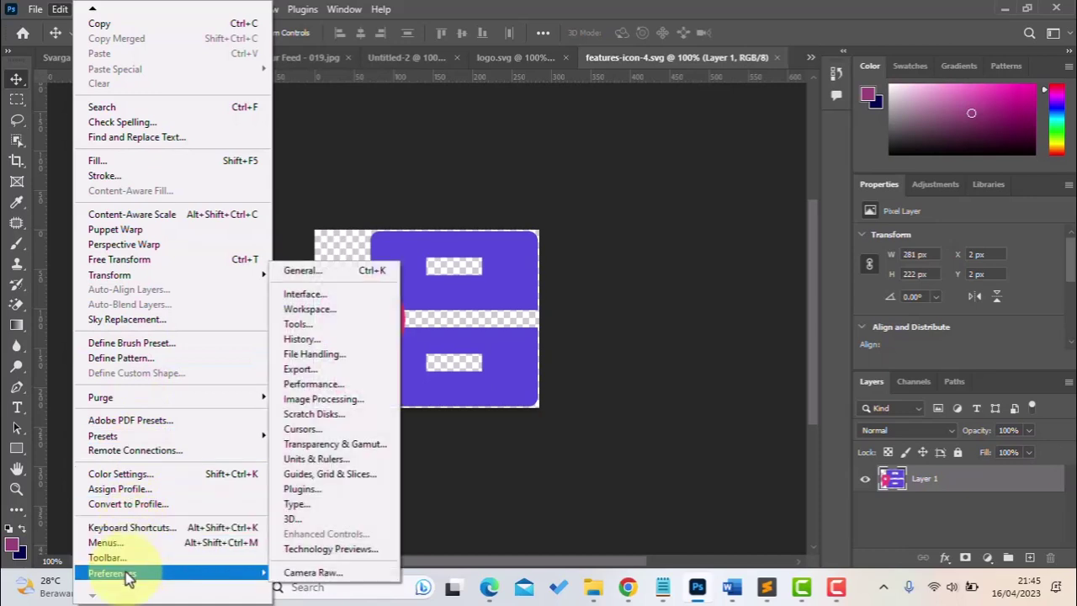
pyautogui.moveTo(112, 572)
pyautogui.click(92, 592)
pyautogui.click(316, 370)
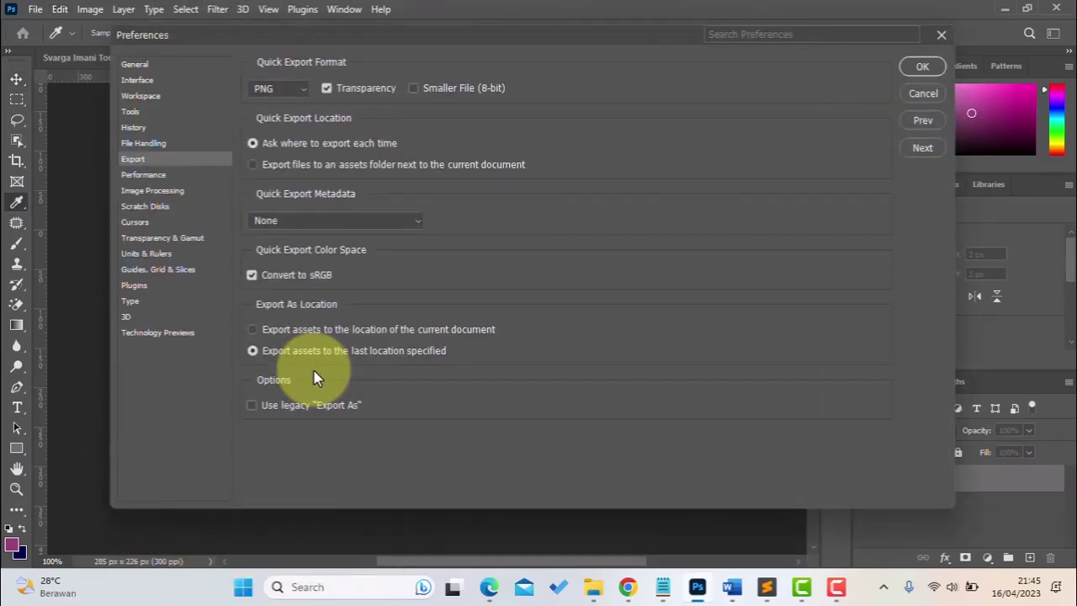
pyautogui.click(251, 406)
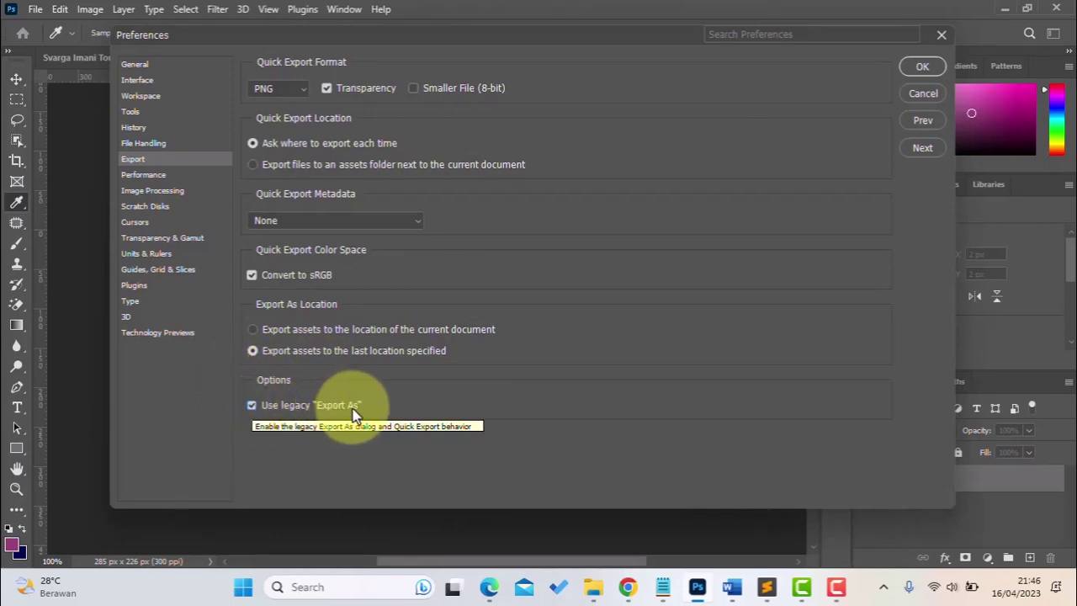
pyautogui.click(921, 68)
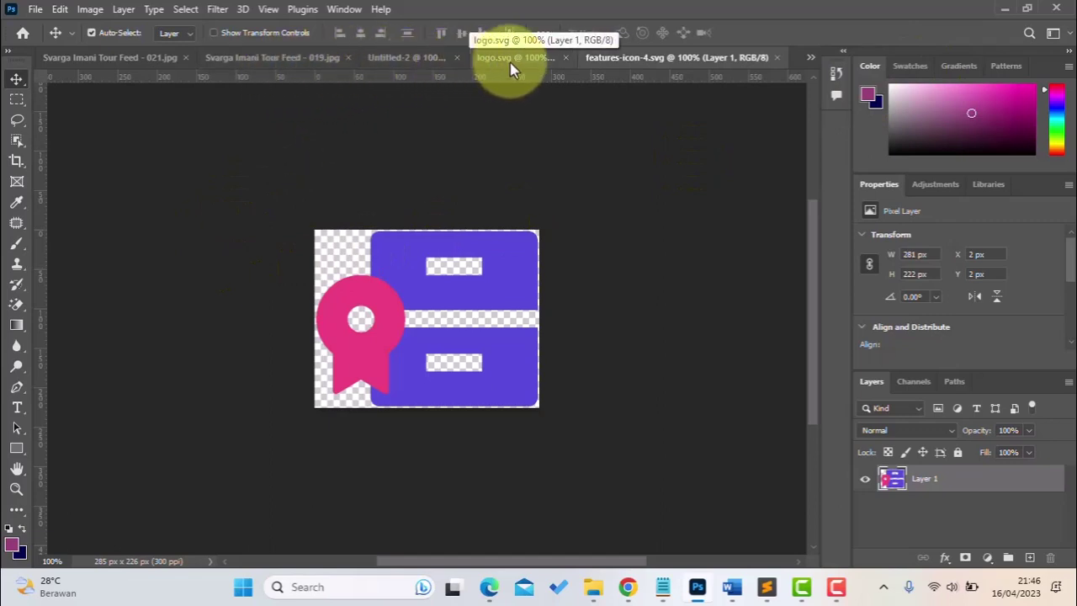
# Step: Switch to the Svarga Imani Tour Feed - 019.jpg tab, cancelling its close prompt to keep it open
pyautogui.click(408, 58)
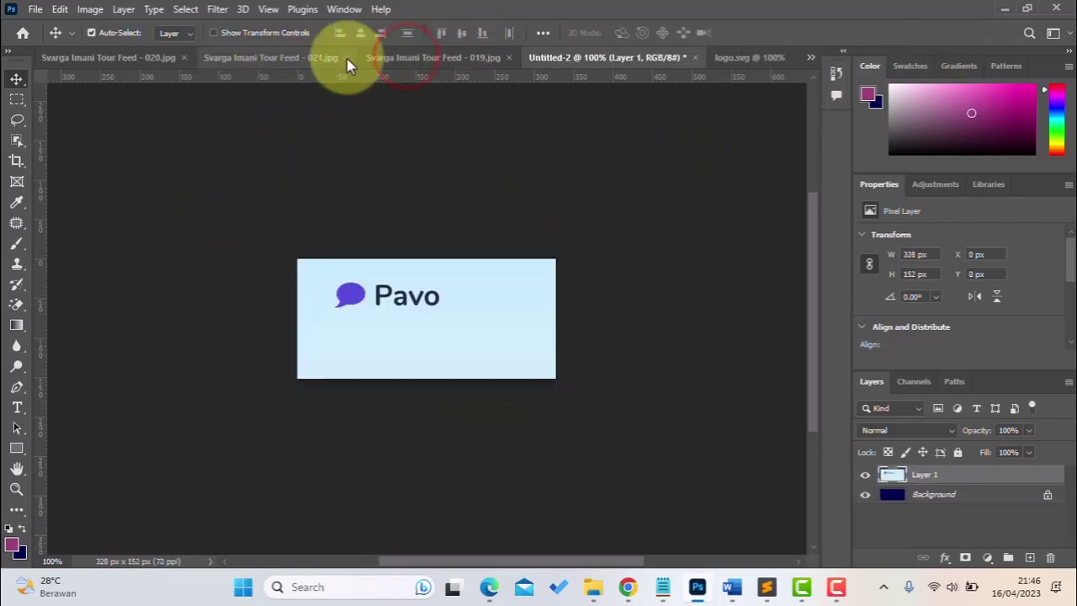
pyautogui.click(508, 57)
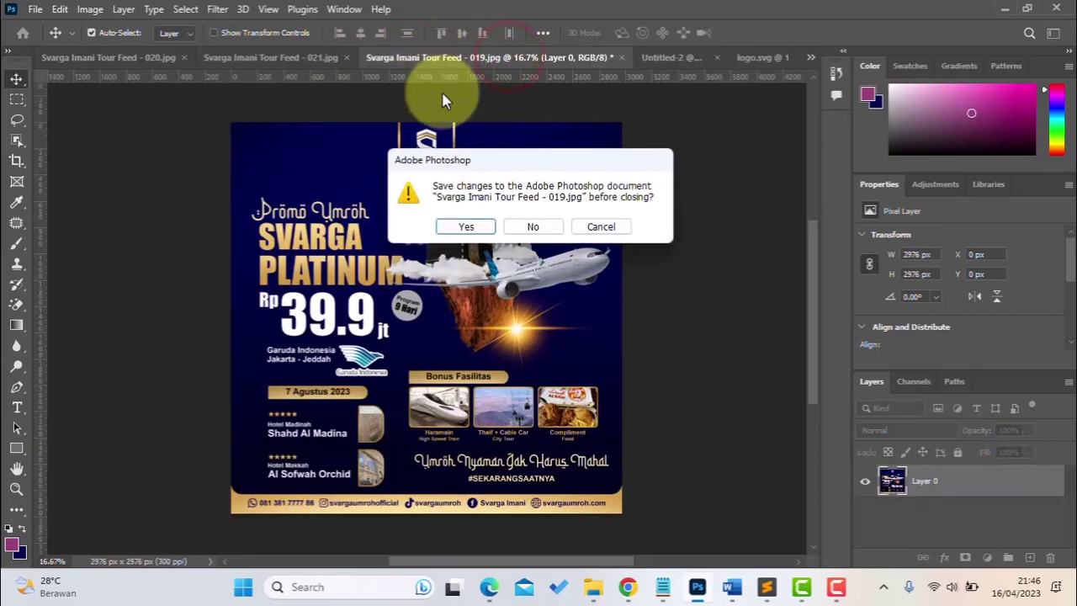
pyautogui.click(599, 228)
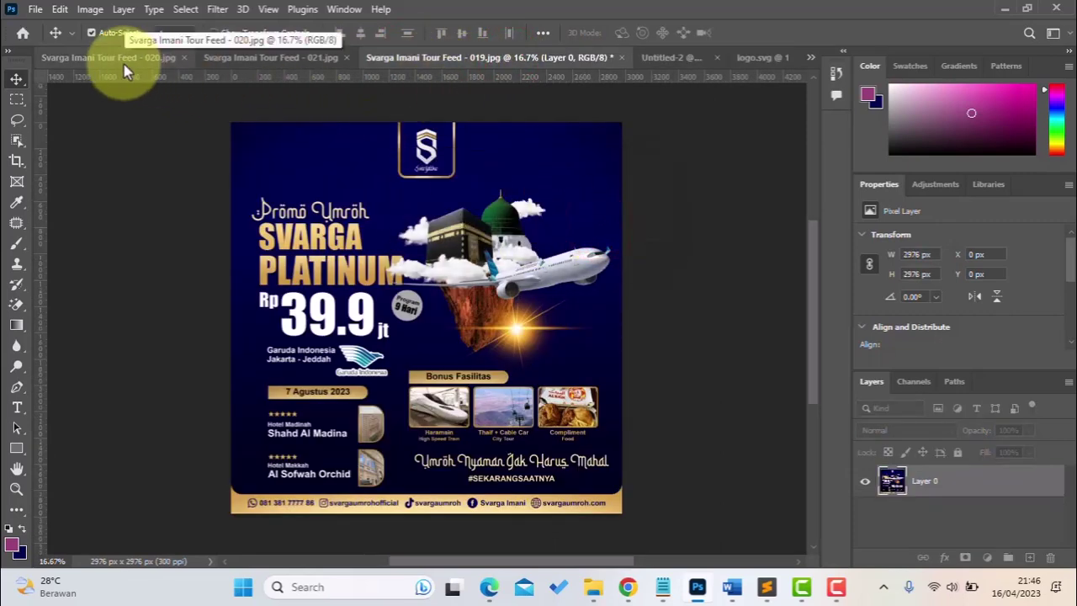
# Step: Open Svarga Imani Tour Logo - 001.png from SVARGAUMROH > images in Photoshop
pyautogui.click(602, 589)
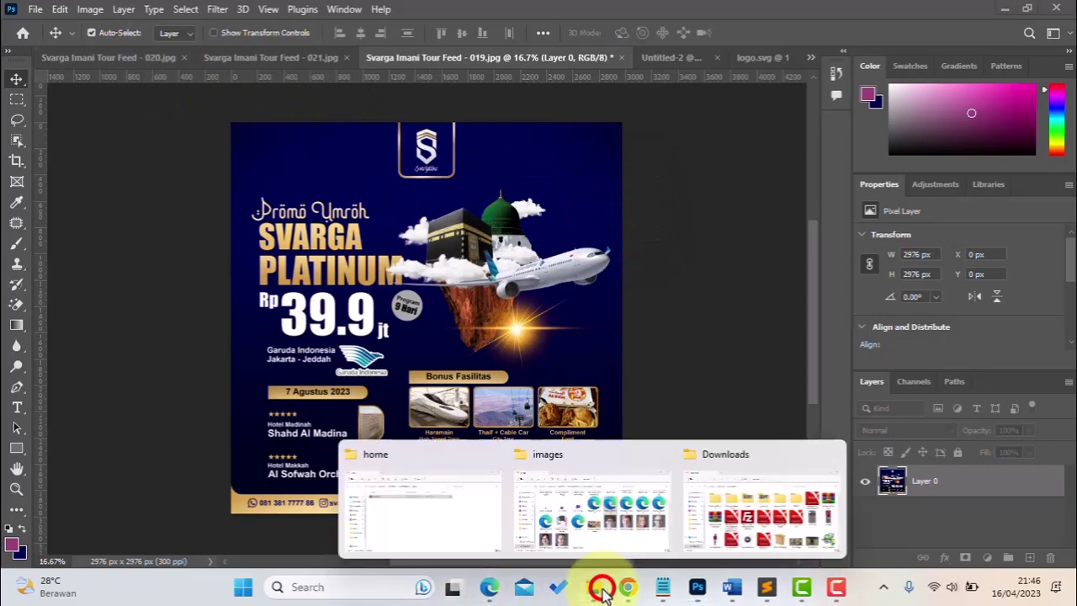
pyautogui.click(599, 530)
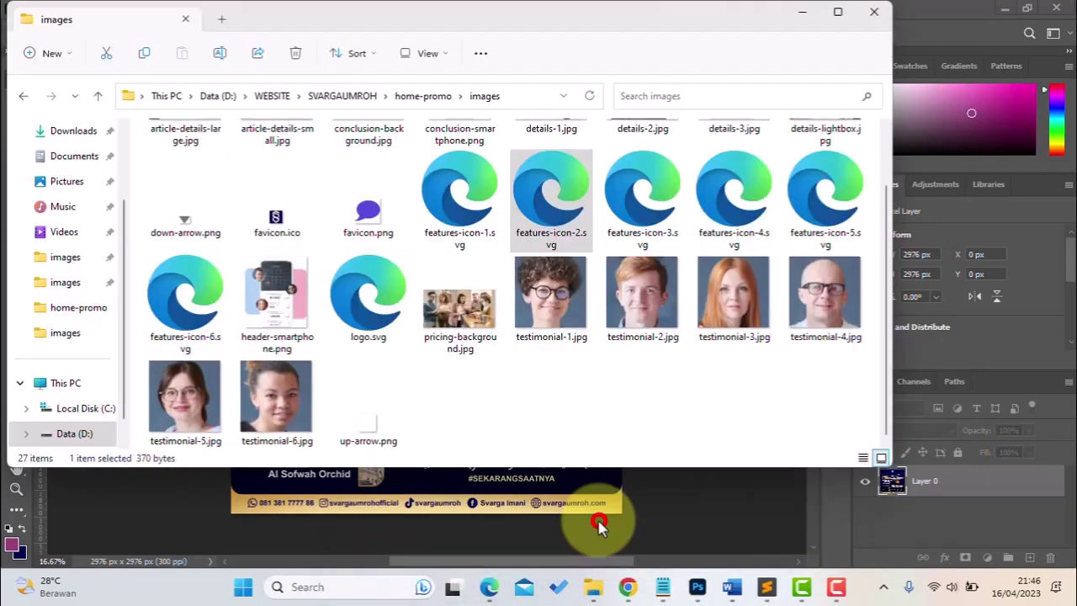
pyautogui.click(350, 97)
pyautogui.doubleClick(180, 180)
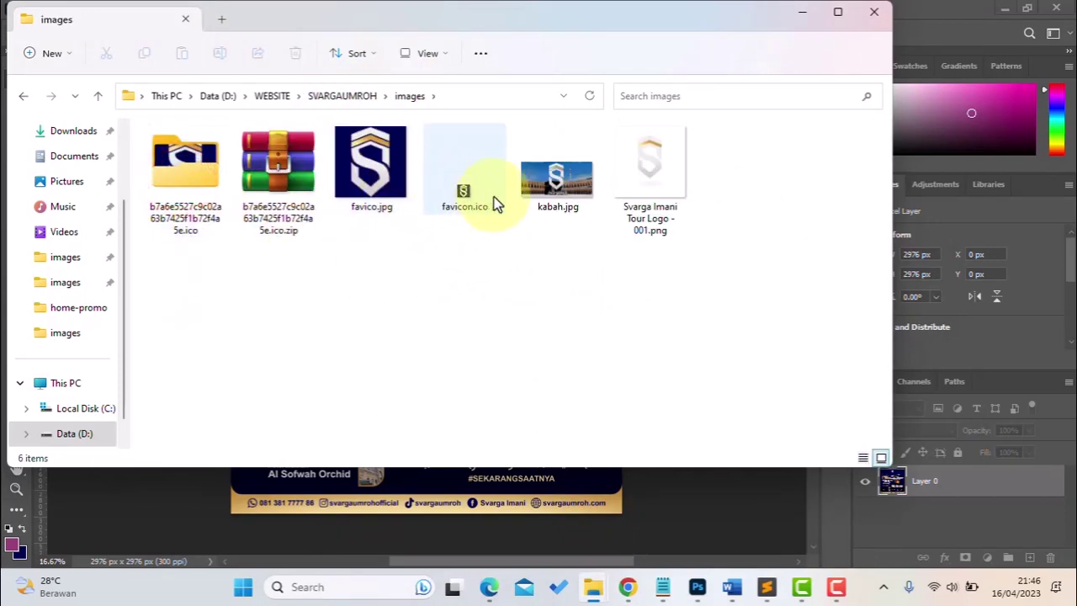
pyautogui.click(651, 187)
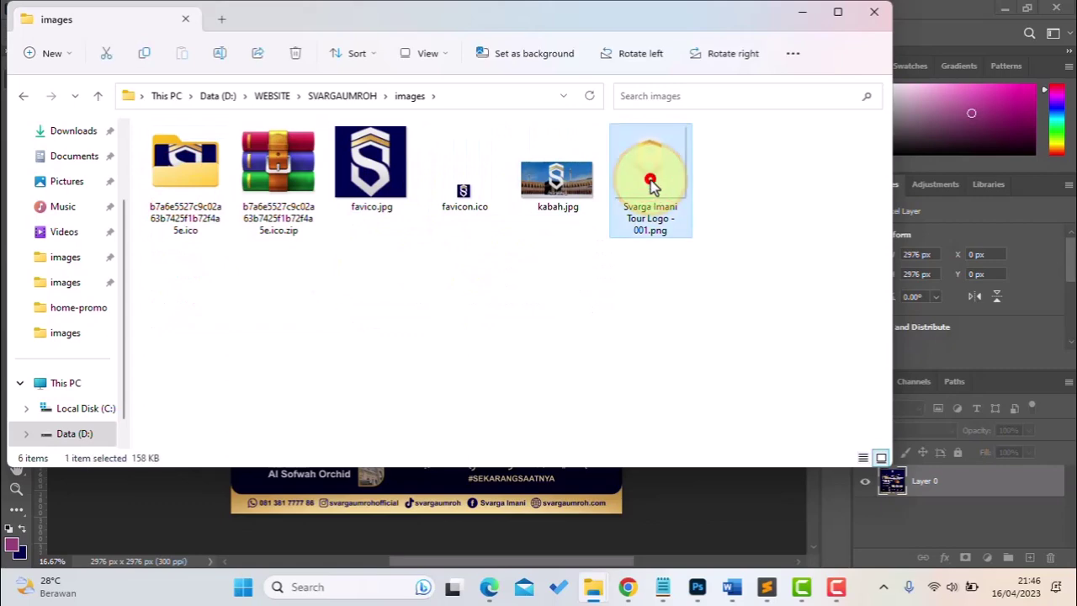
pyautogui.doubleClick(652, 187)
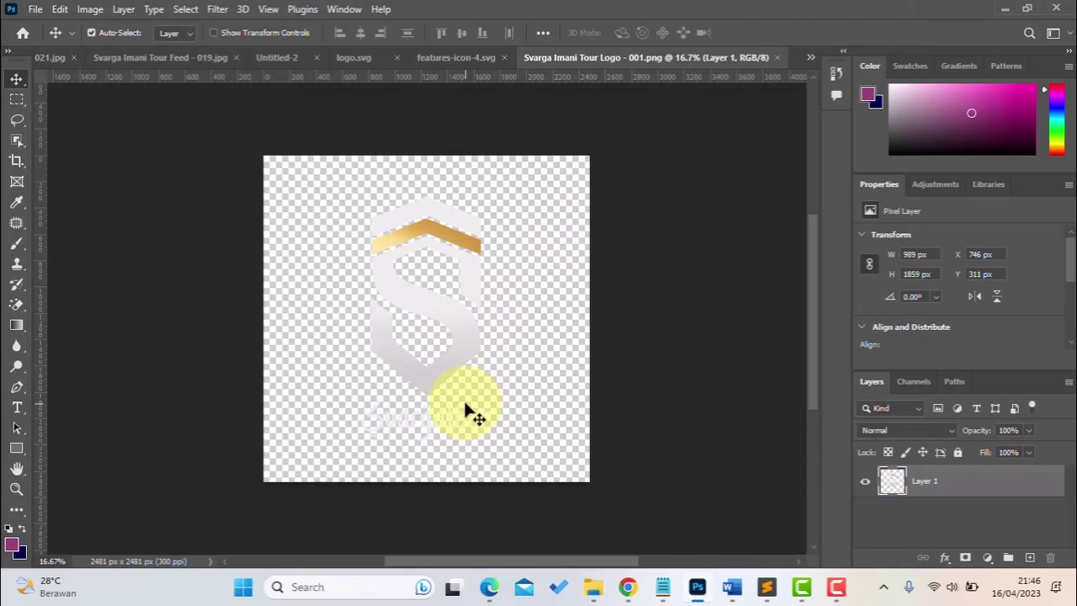
# Step: Bring up the Export As dialog for the Svarga Imani Tour Logo - 001 document
pyautogui.click(36, 12)
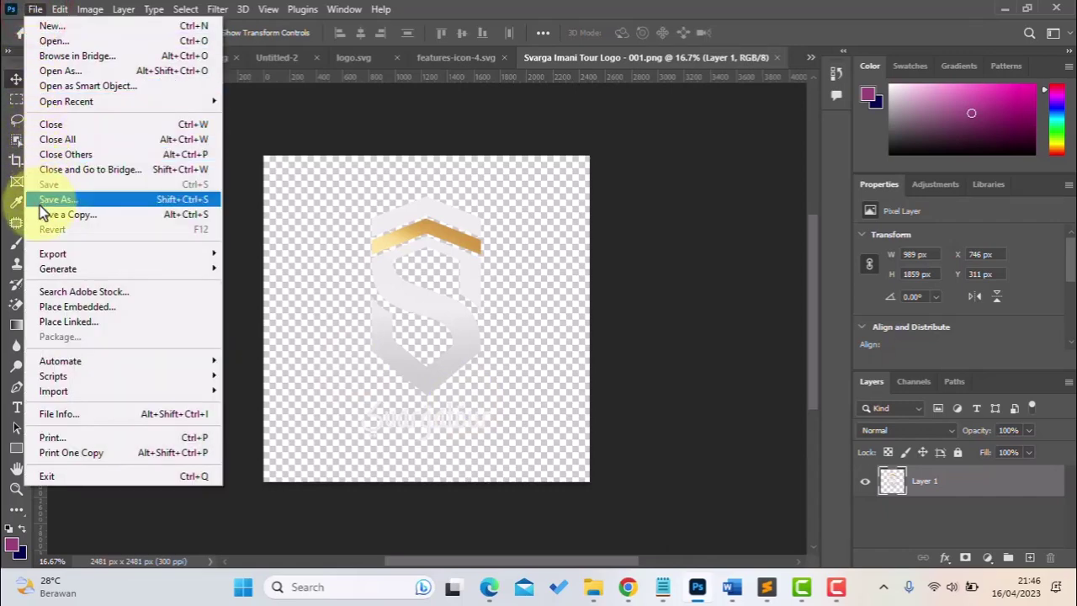
pyautogui.moveTo(52, 253)
pyautogui.click(256, 268)
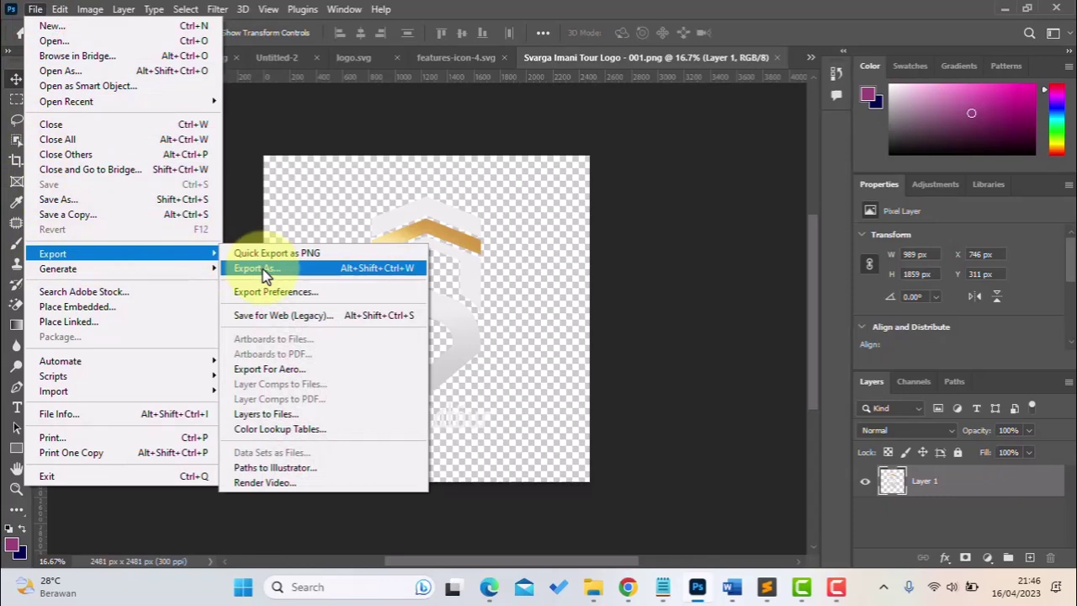
pyautogui.click(264, 270)
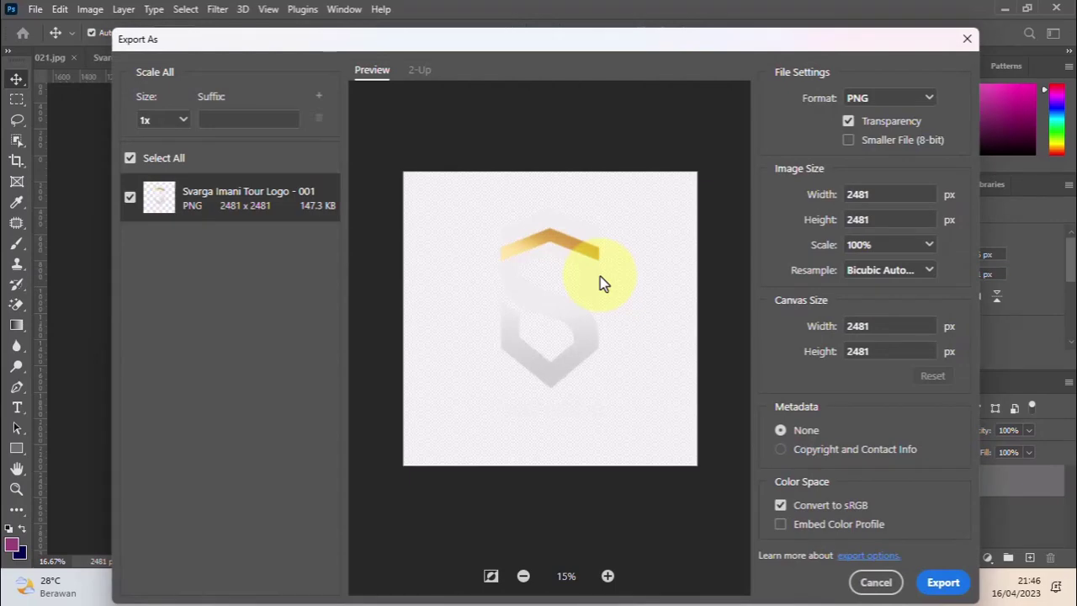
# Step: Set the logo export to SVG at 50% scale (1241 × 1241 px) and proceed to saving
pyautogui.click(929, 101)
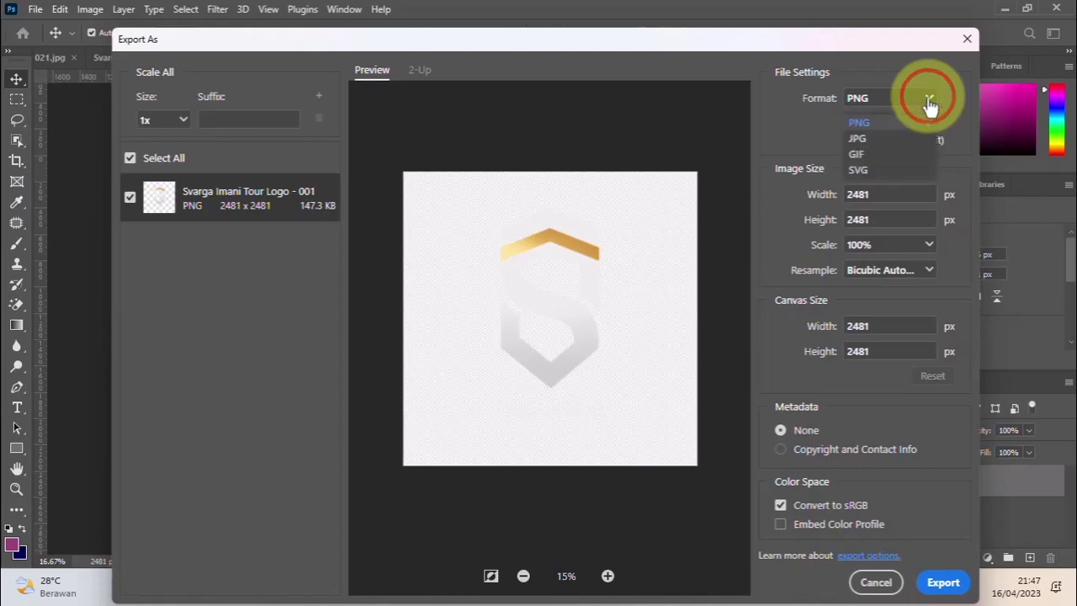
pyautogui.click(858, 170)
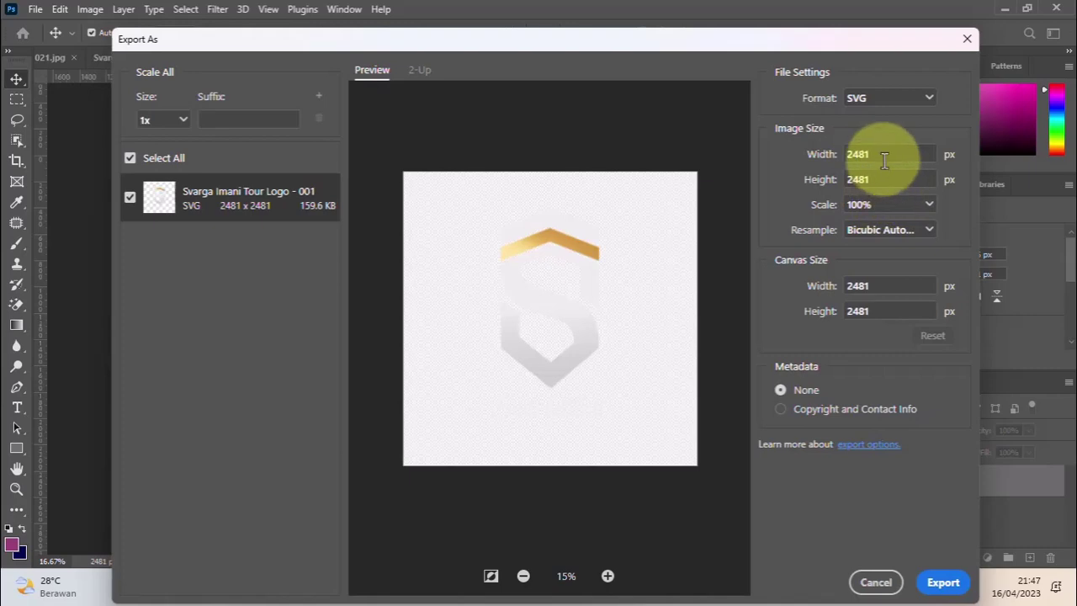
pyautogui.click(930, 211)
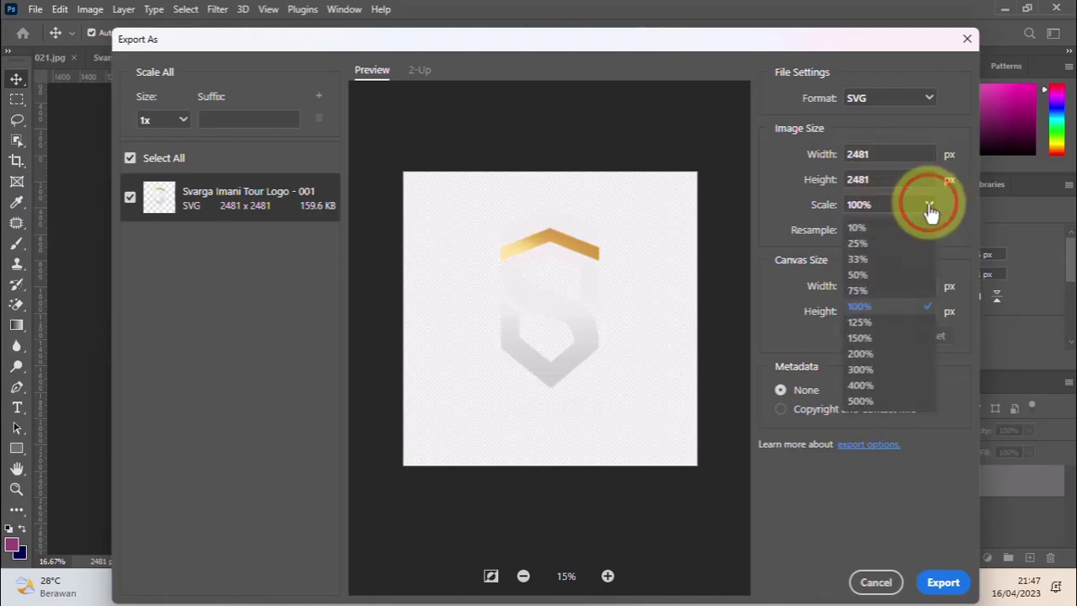
pyautogui.click(858, 275)
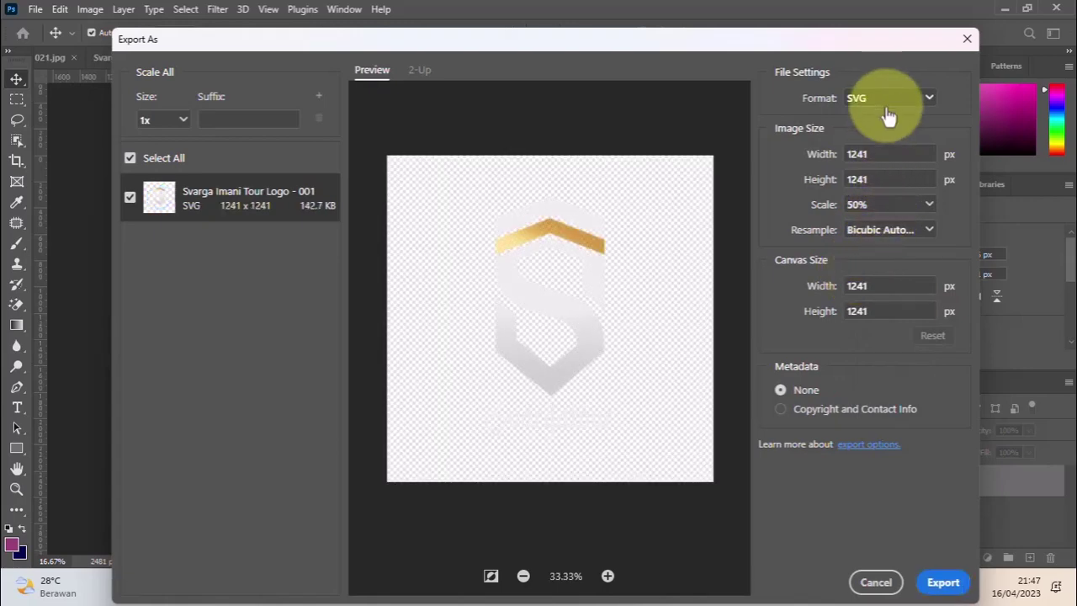
pyautogui.click(941, 589)
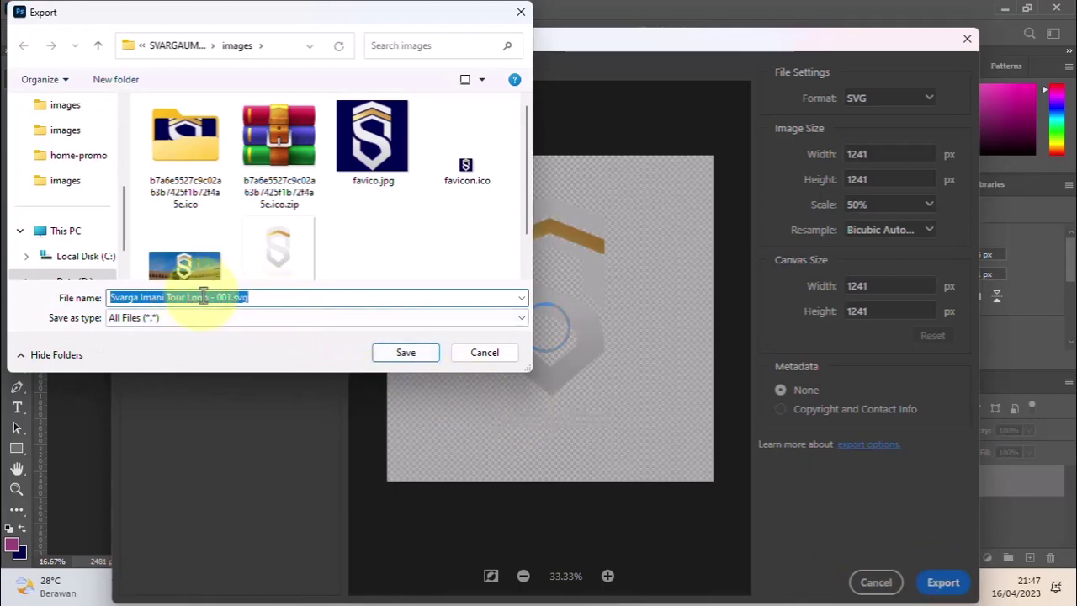
# Step: Save the export as Svarga Imani Tour Logo - 001.svg in the images folder
pyautogui.click(268, 298)
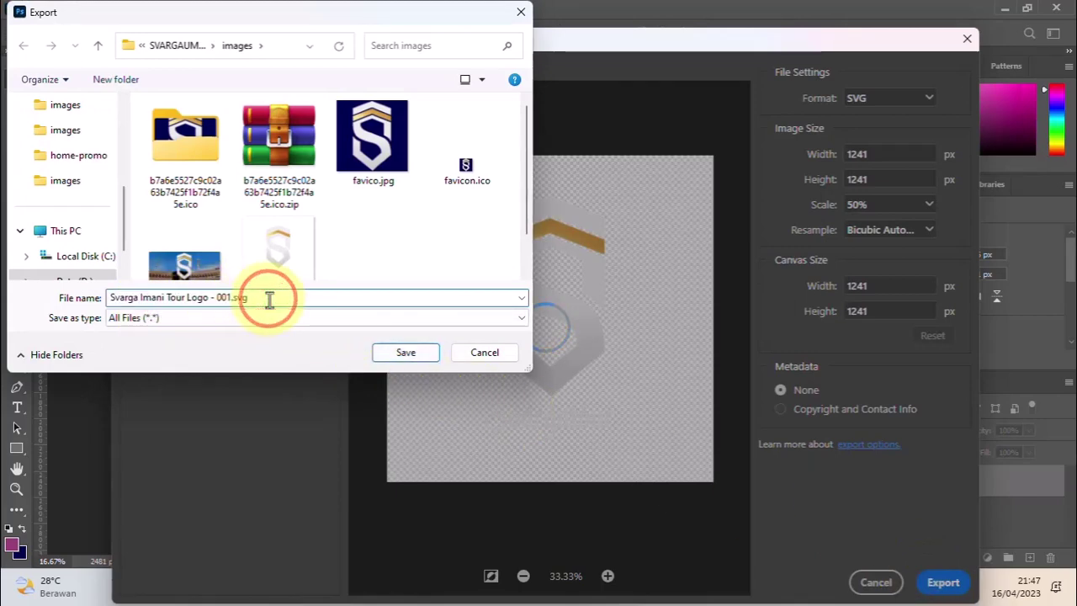
pyautogui.click(404, 353)
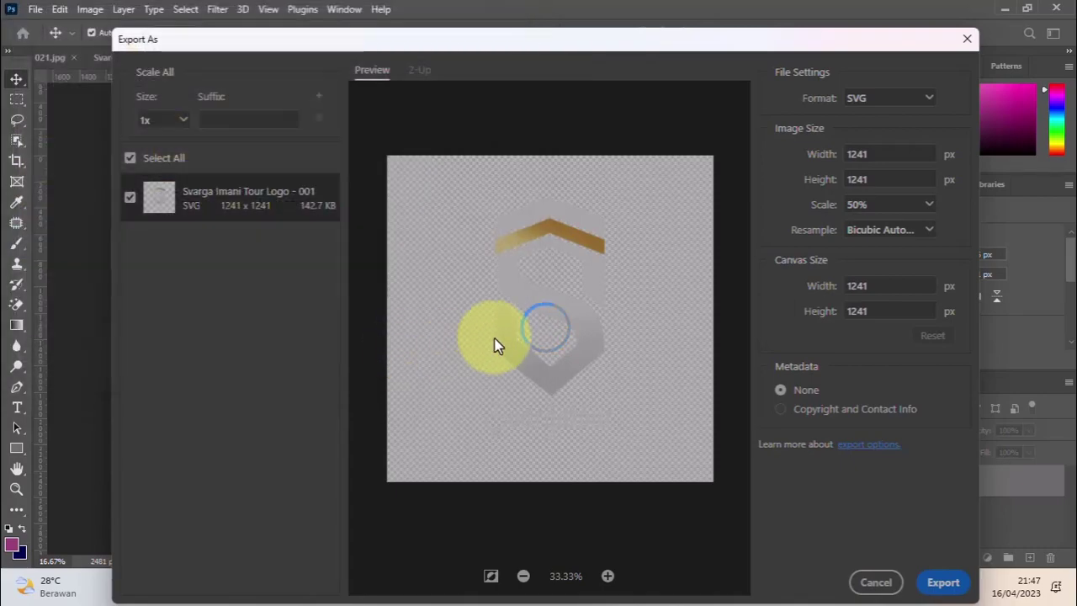
pyautogui.press('Escape')
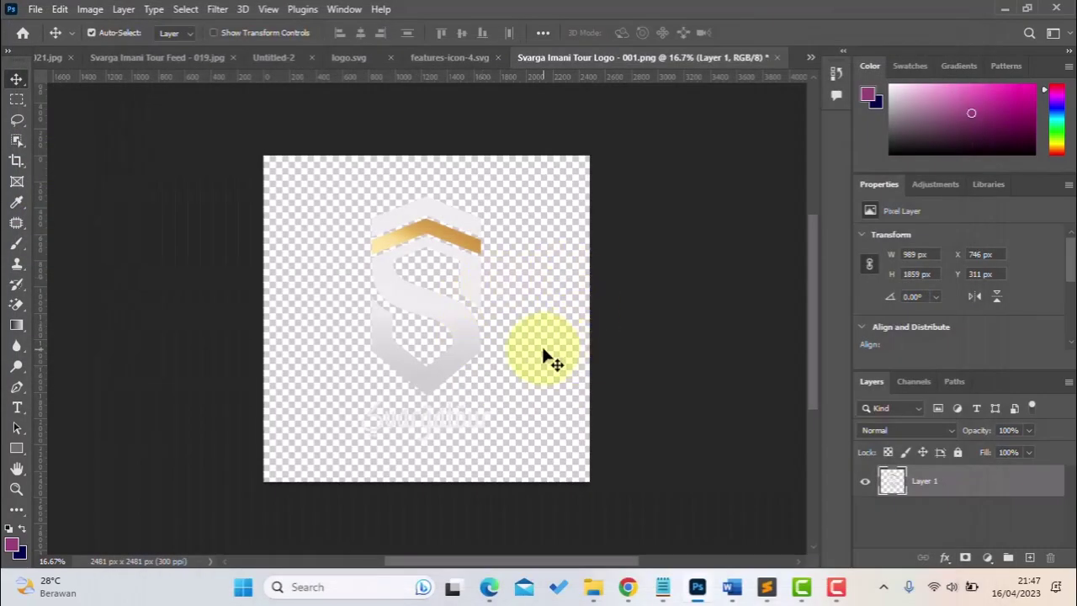
# Step: Open the new Svarga Imani Tour Logo - 001.svg from the images folder in Edge
pyautogui.click(592, 593)
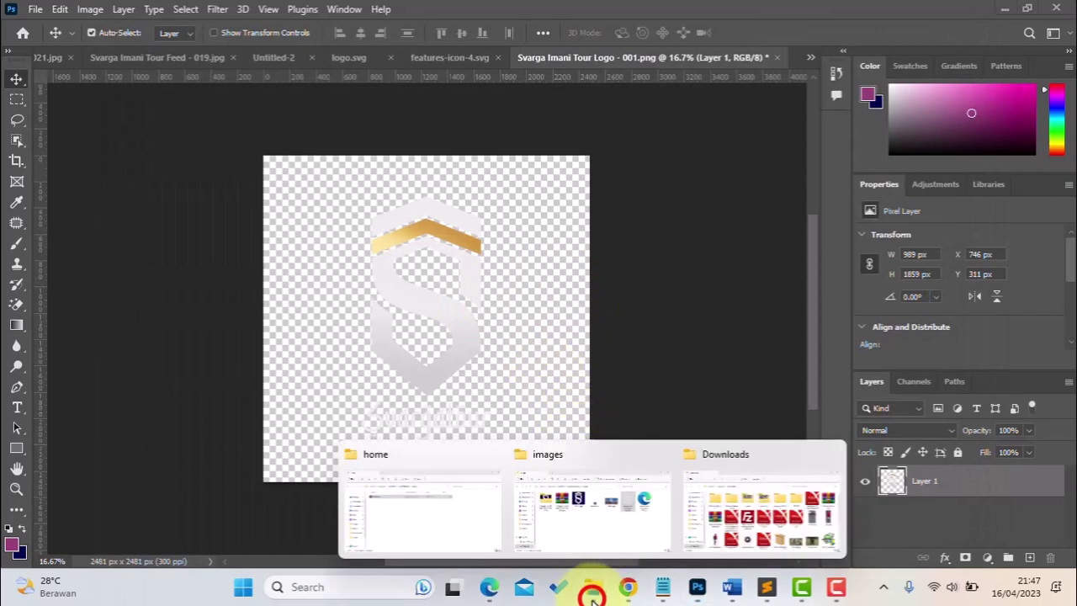
pyautogui.click(631, 517)
pyautogui.doubleClick(735, 202)
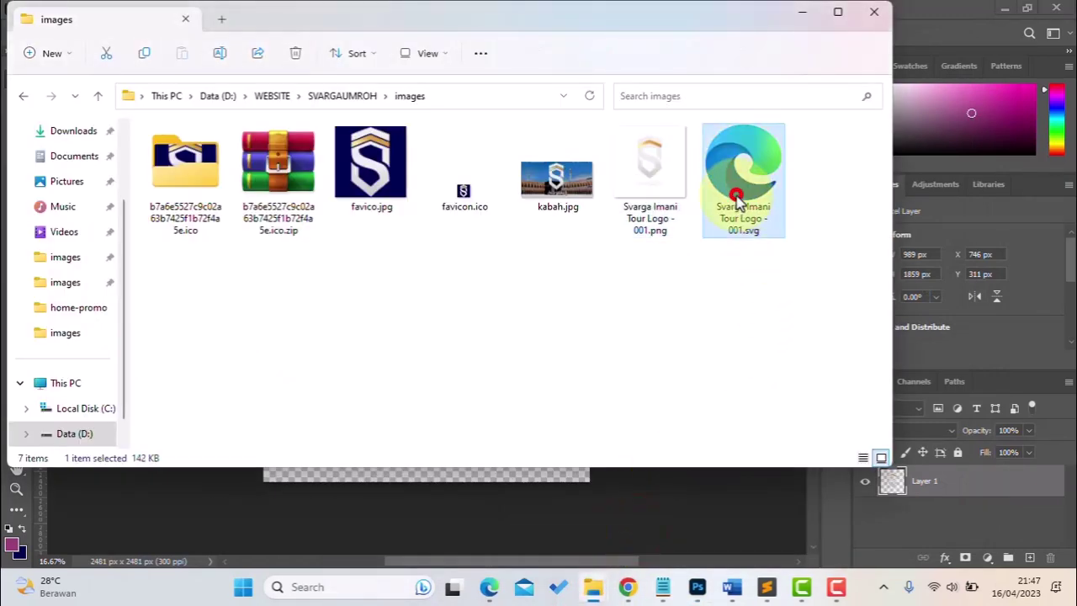
pyautogui.scroll(-4, 683, 276)
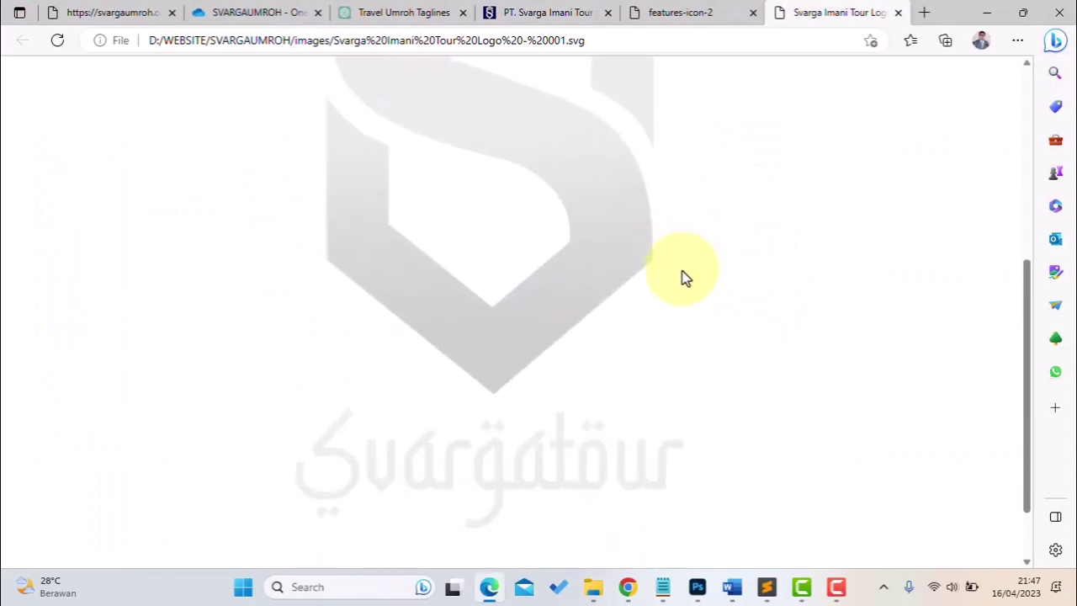
pyautogui.scroll(-1, 683, 276)
pyautogui.scroll(3, 683, 276)
pyautogui.scroll(2, 683, 276)
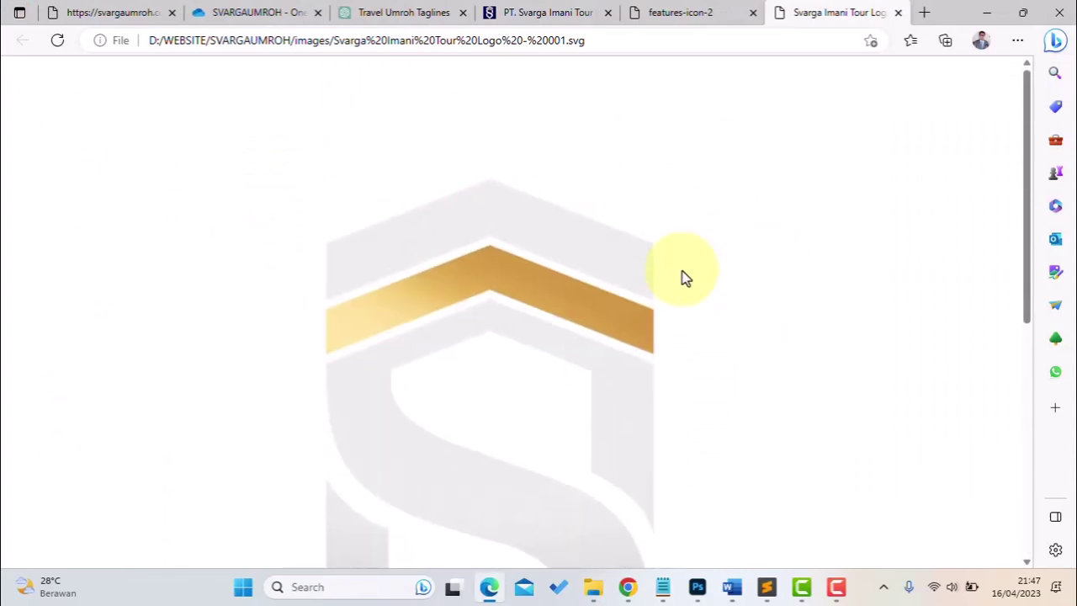